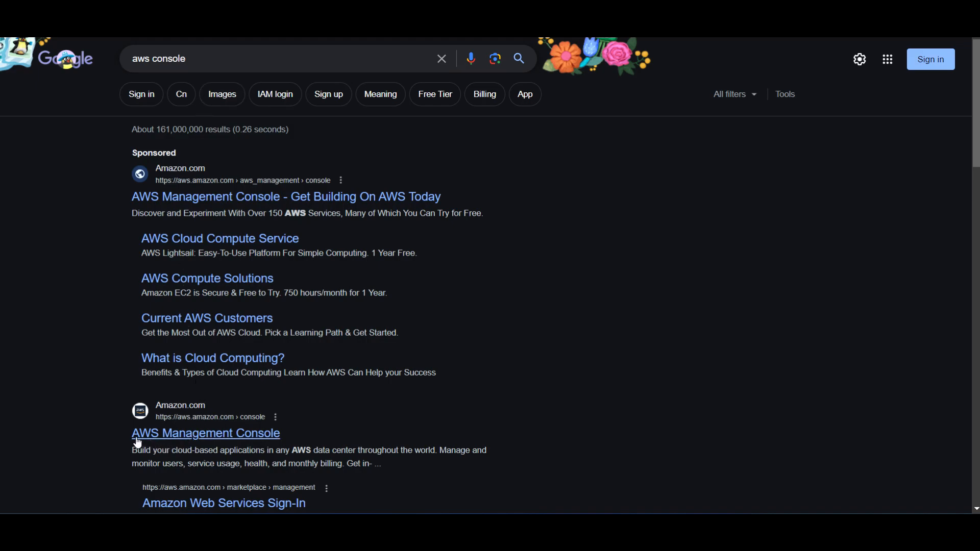
Open the AWS Management Console page from the search results and go to the AWS account sign-up form.
click(235, 437)
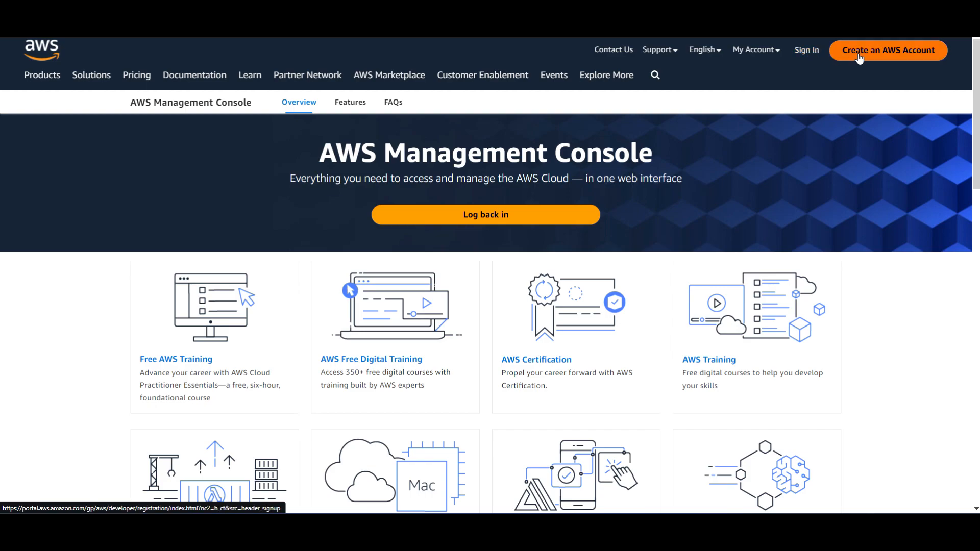
click(884, 60)
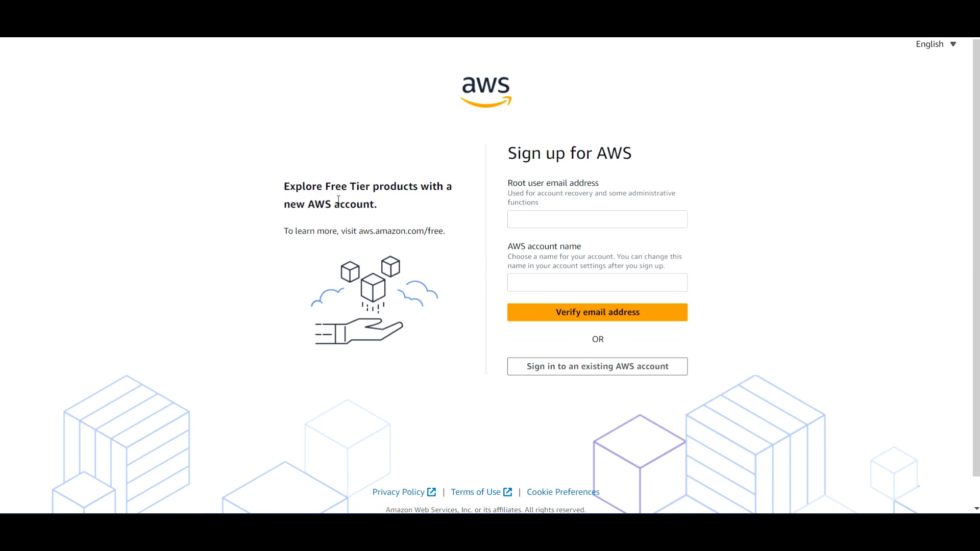
drag(328, 187, 372, 187)
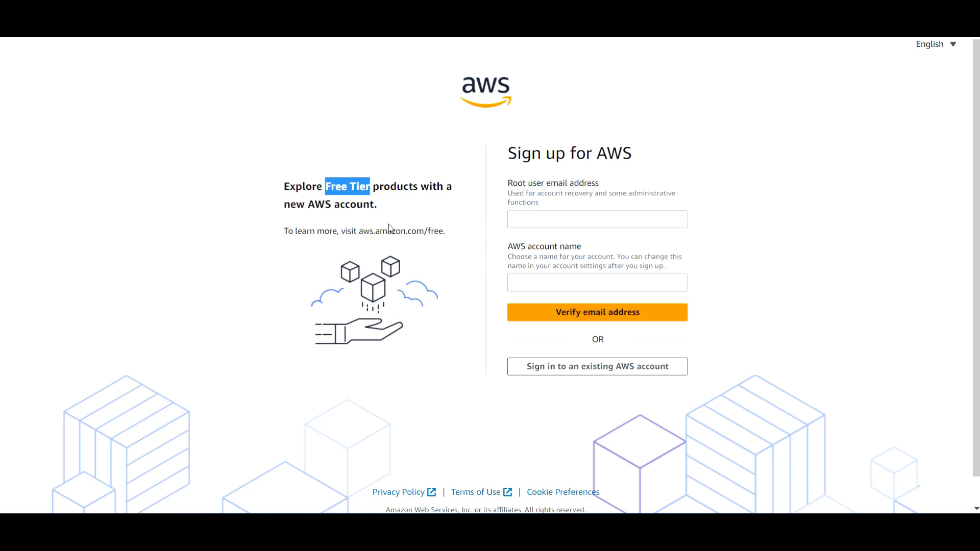
drag(362, 232, 447, 239)
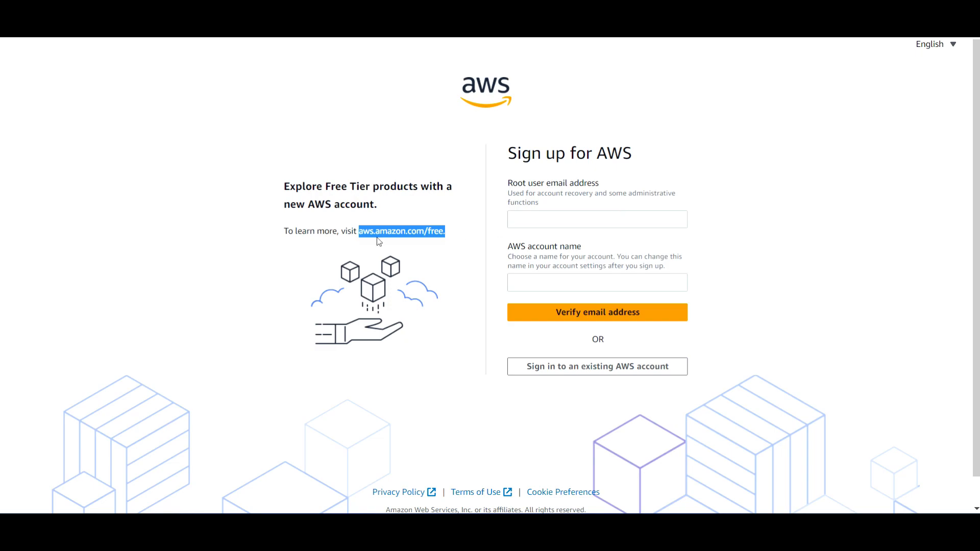
click(358, 230)
drag(359, 231, 441, 236)
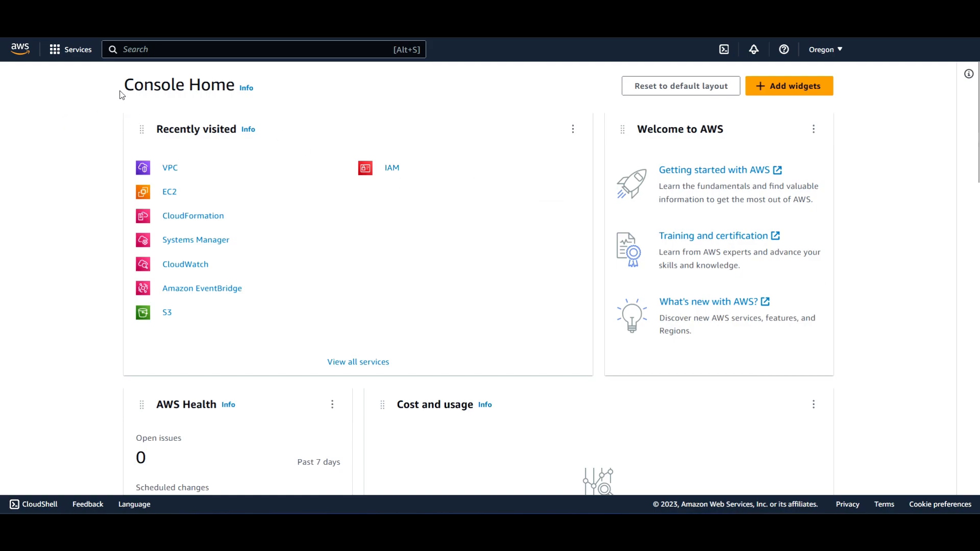
drag(123, 87, 234, 92)
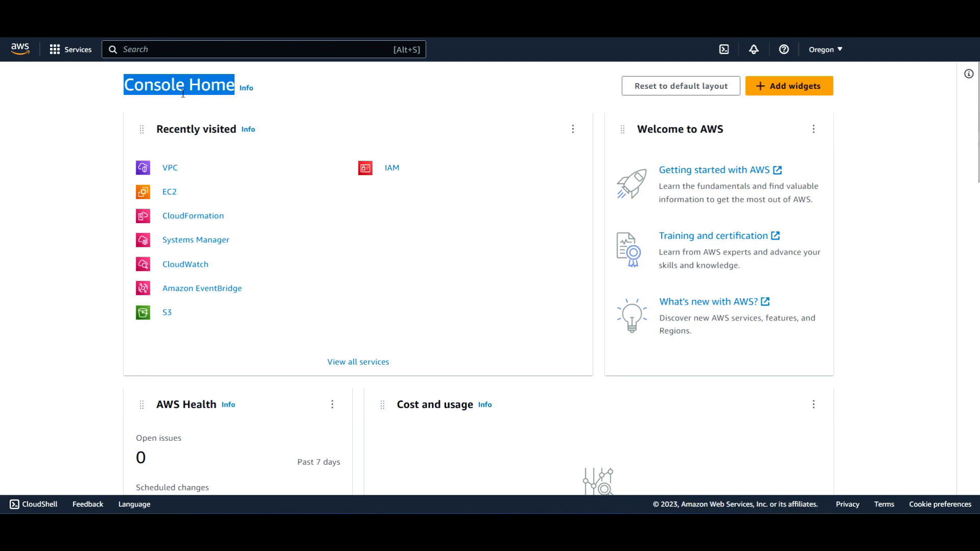
click(40, 200)
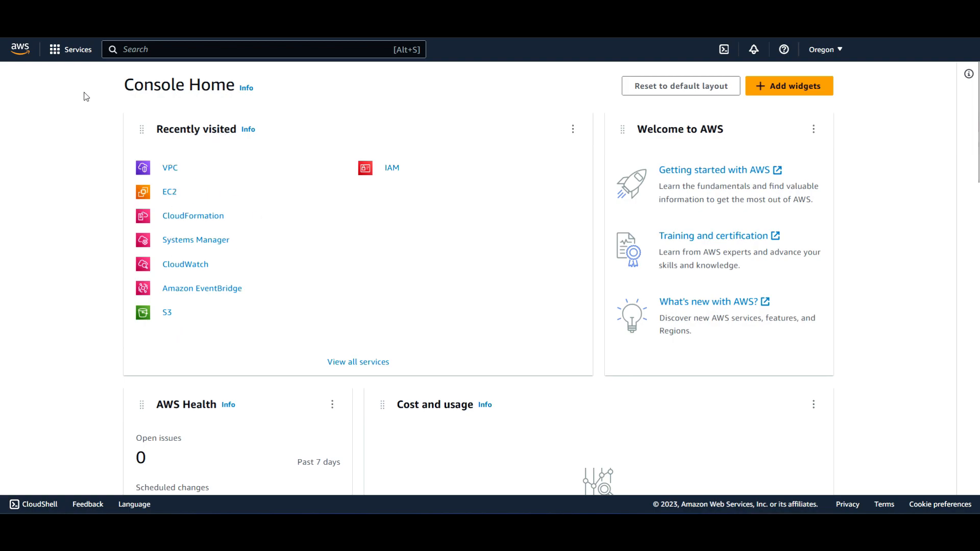
Browse the AWS service categories, including the services under Compute and Networking & Content Delivery.
click(76, 59)
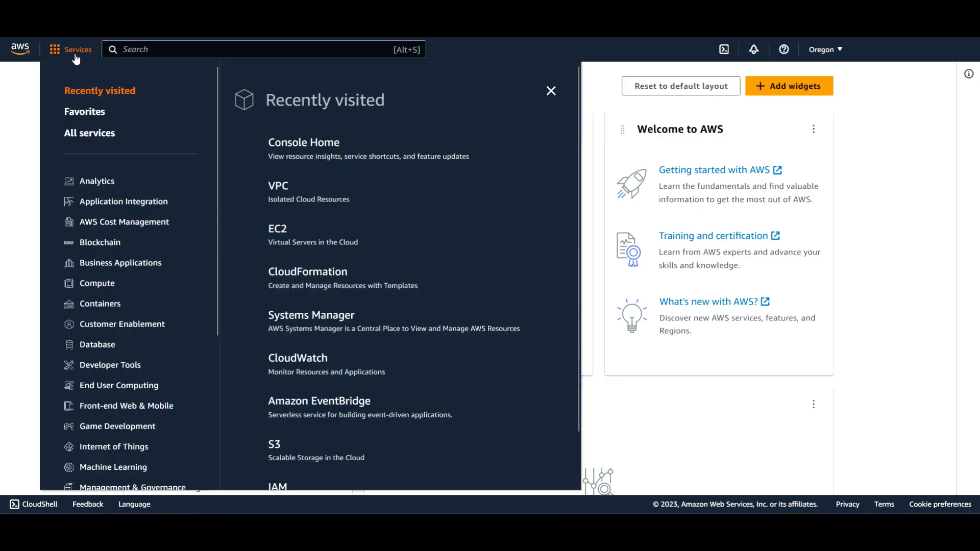
scroll(130, 250, down, 1)
scroll(131, 247, down, 4)
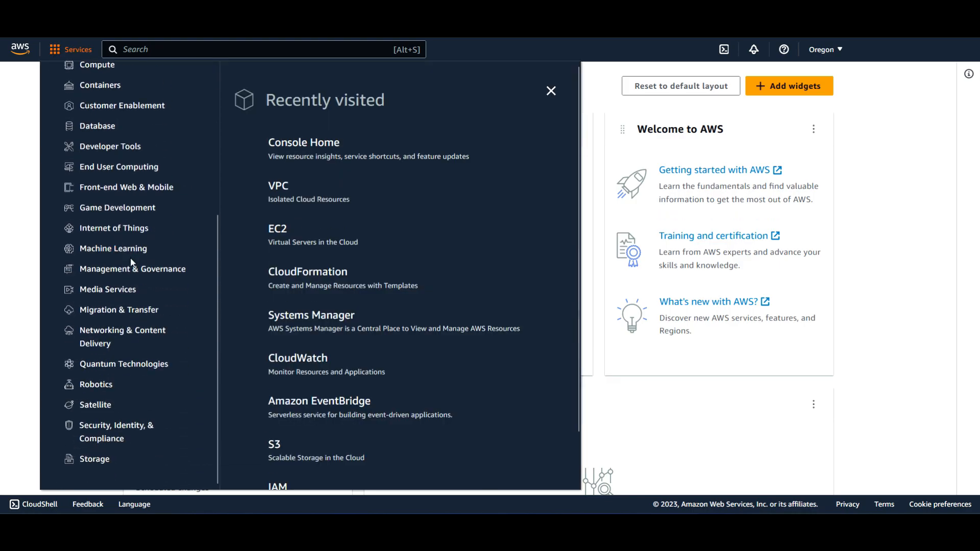
scroll(131, 257, up, 4)
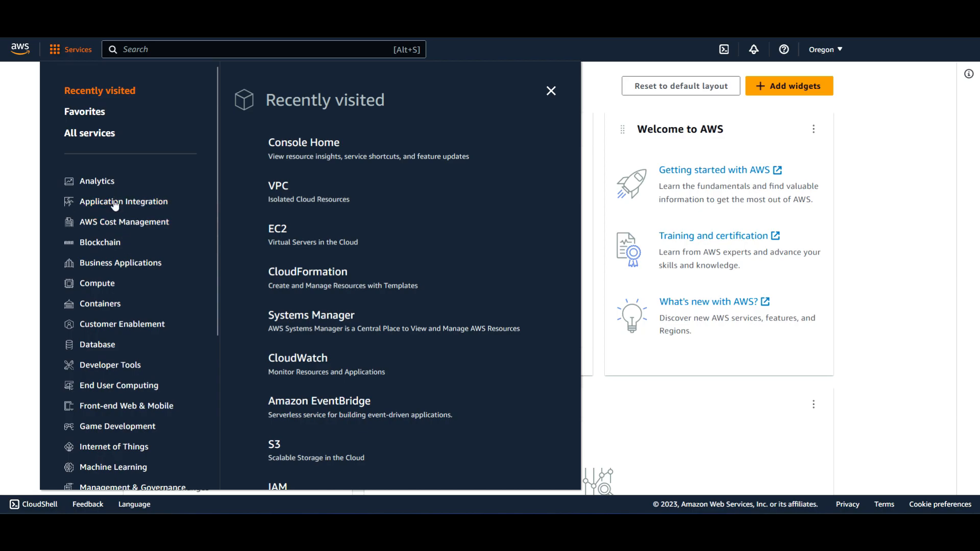
scroll(128, 301, down, 2)
scroll(127, 299, down, 3)
scroll(128, 299, up, 5)
scroll(130, 302, down, 3)
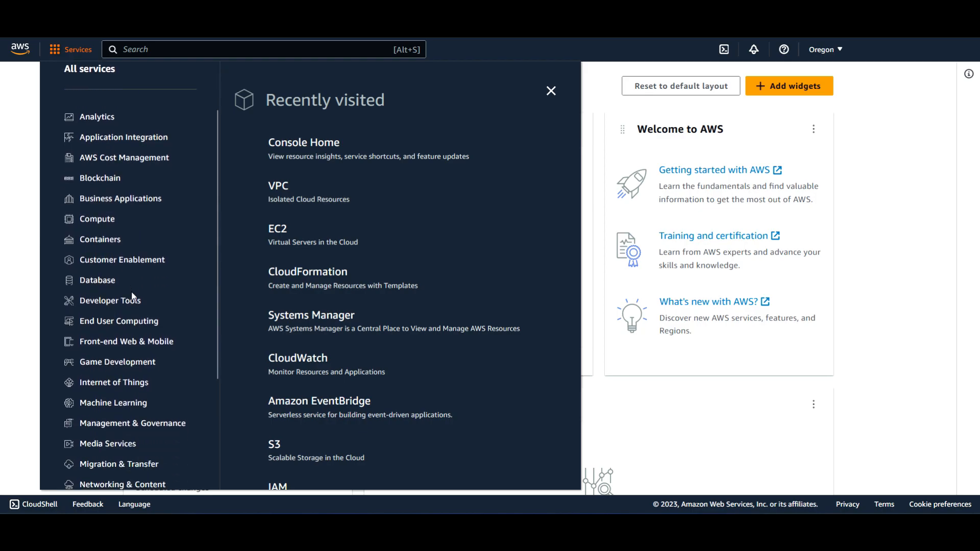
click(102, 219)
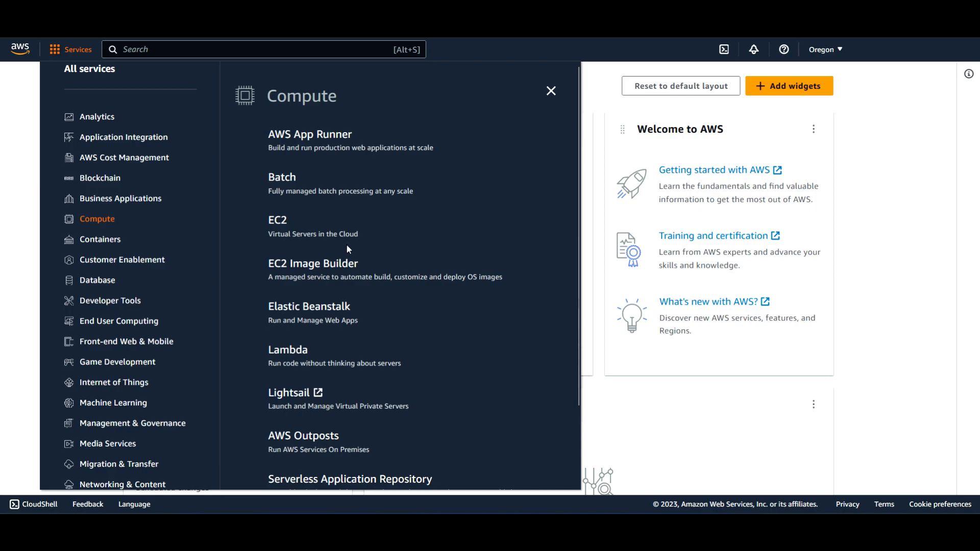
scroll(128, 286, down, 3)
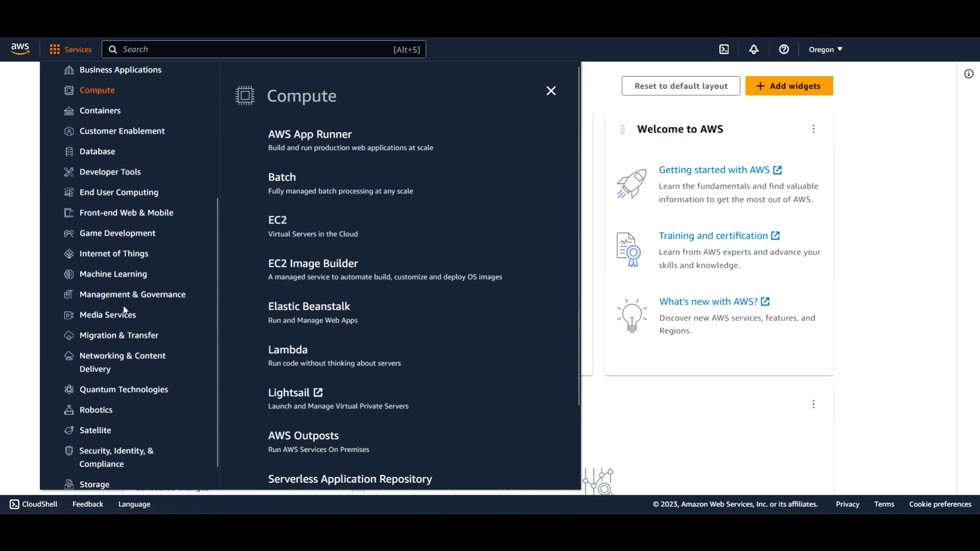
click(117, 362)
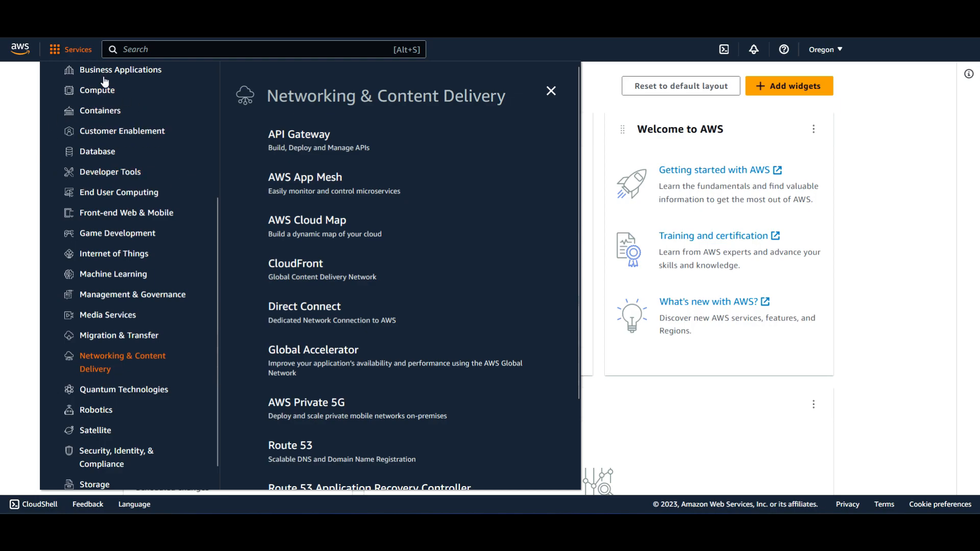
click(653, 385)
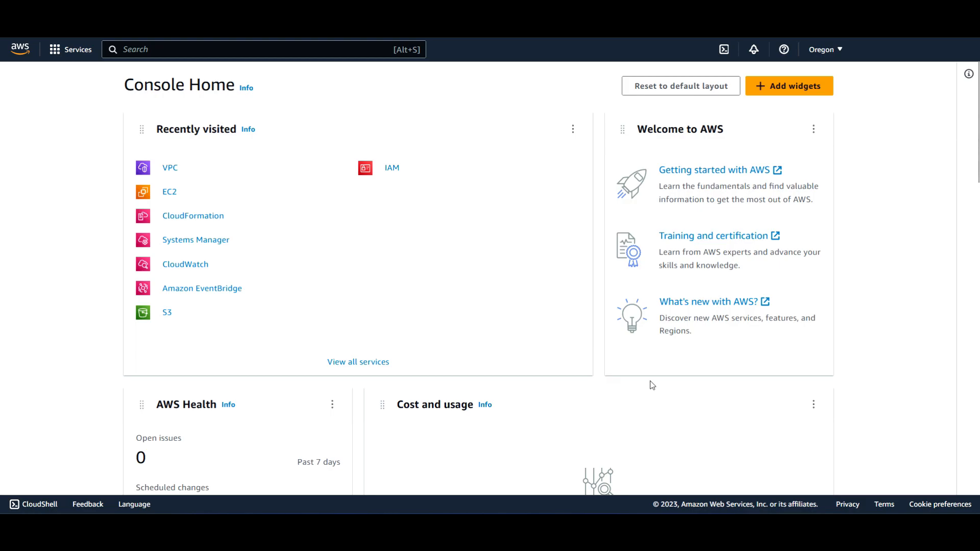
Switch the console region to Asia Pacific (Singapore) and open the VPC service.
click(846, 60)
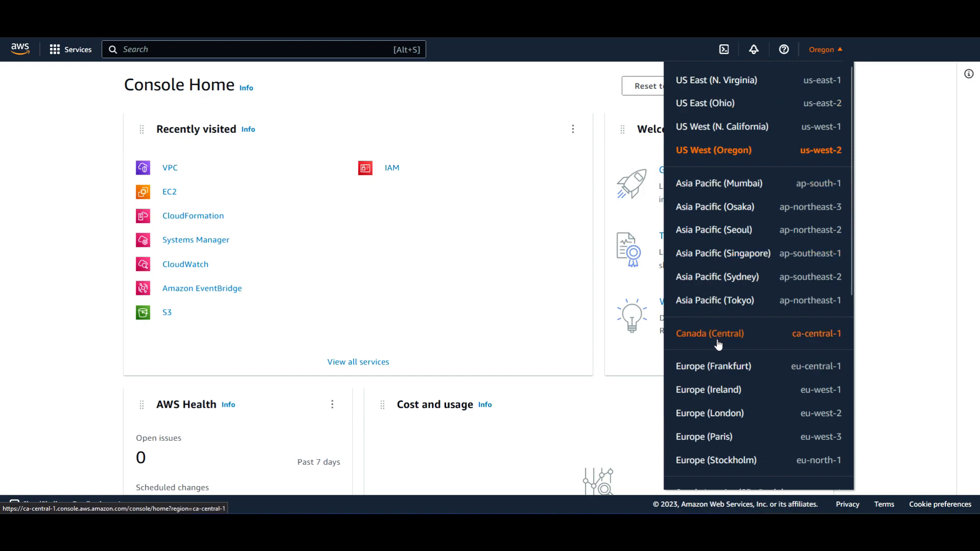
click(736, 252)
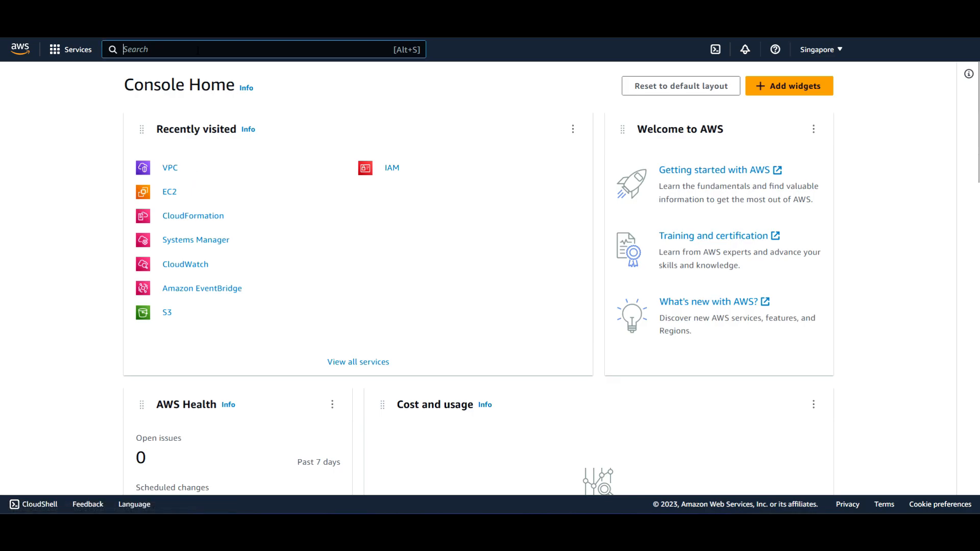
text(vpc)
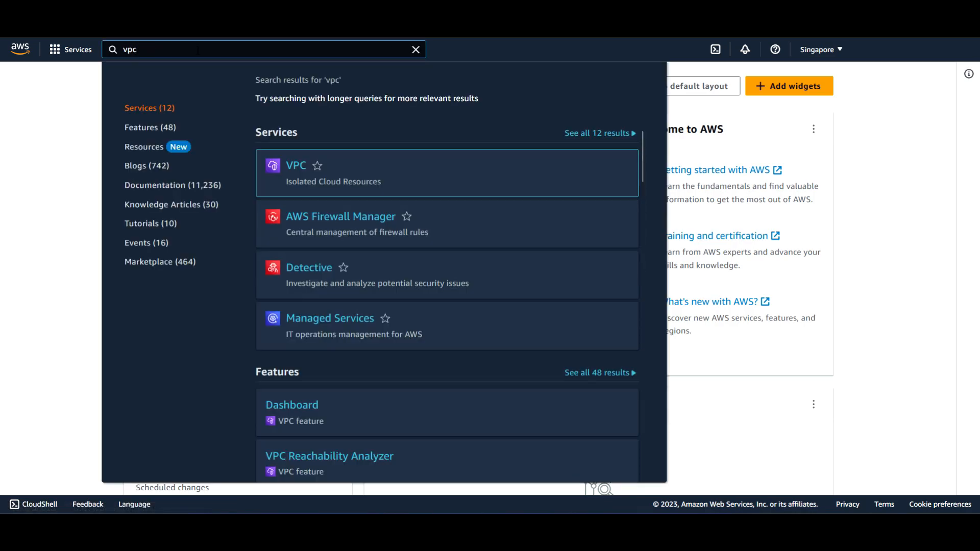
click(294, 169)
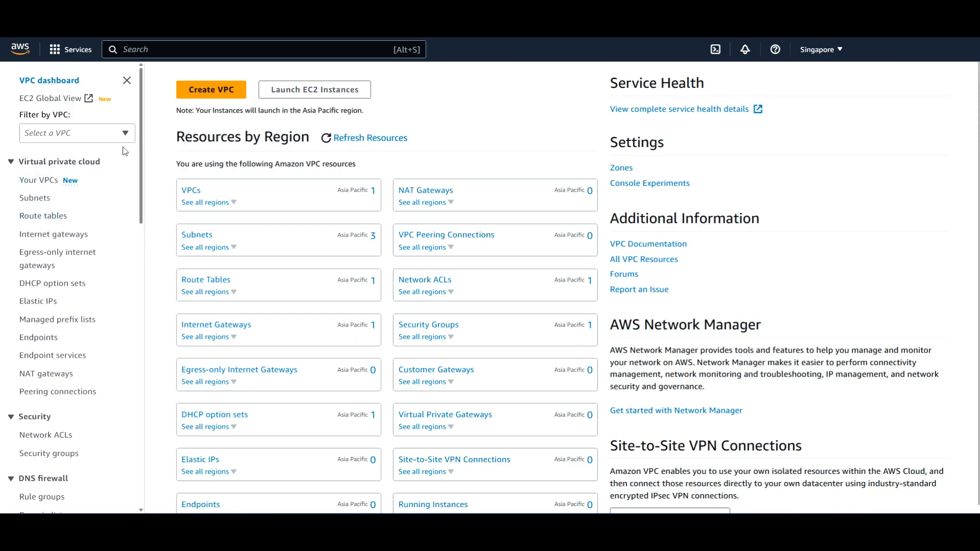
Look through the VPC service's feature list, from virtual private cloud and security to firewalls, VPN and transit gateways.
scroll(60, 215, down, 1)
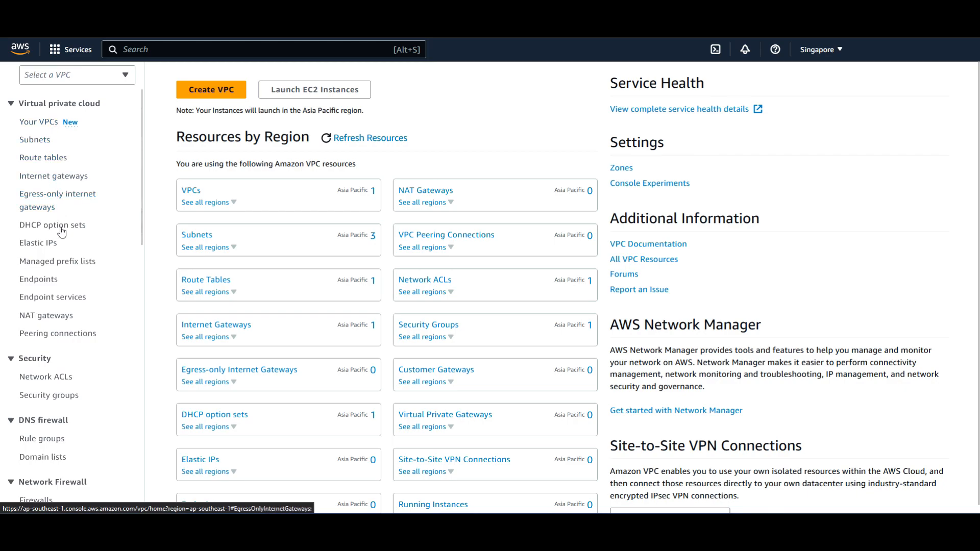
scroll(67, 343, down, 2)
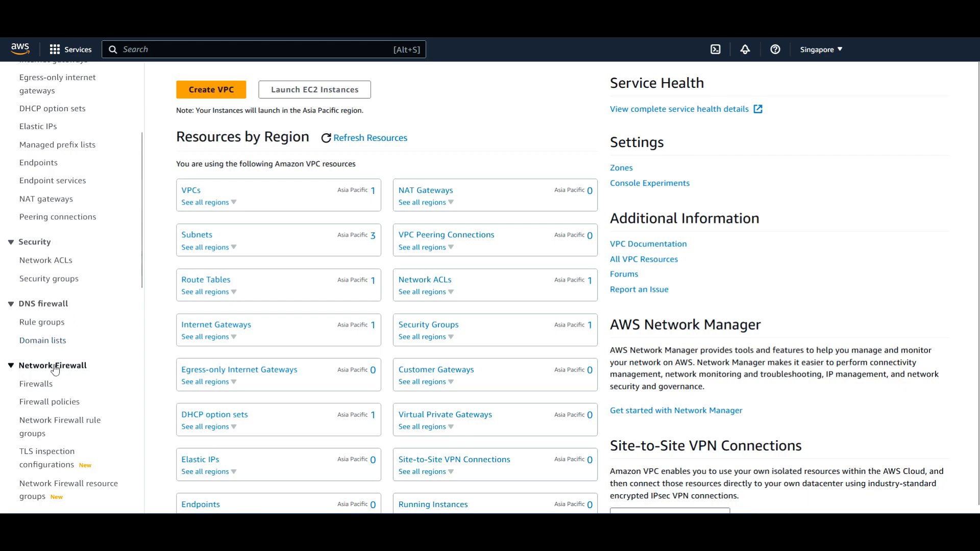
scroll(61, 313, down, 1)
scroll(61, 312, down, 2)
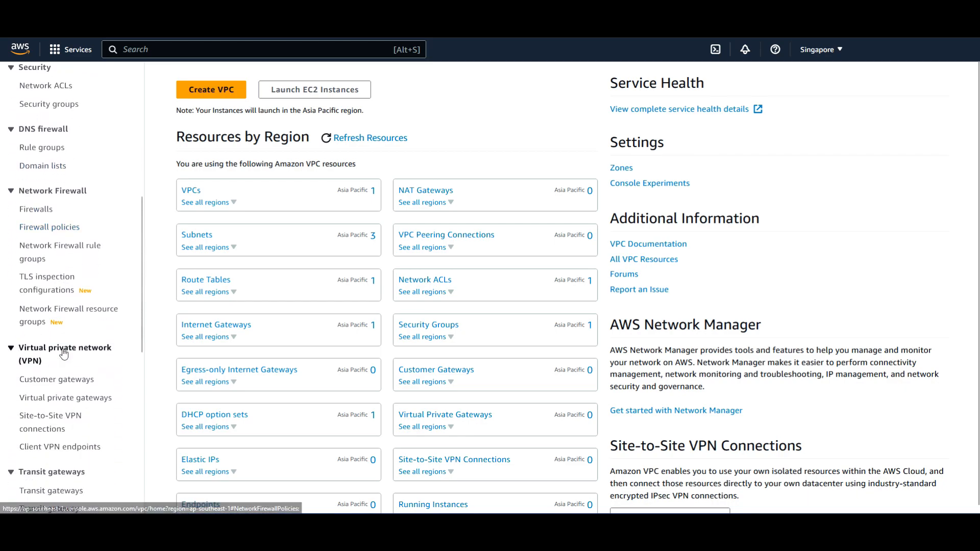
scroll(70, 373, down, 3)
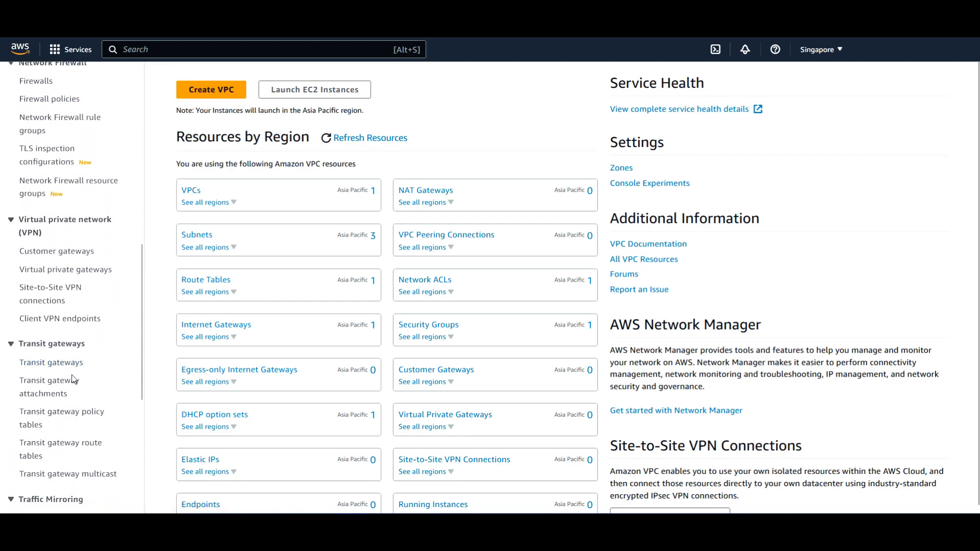
scroll(73, 370, up, 9)
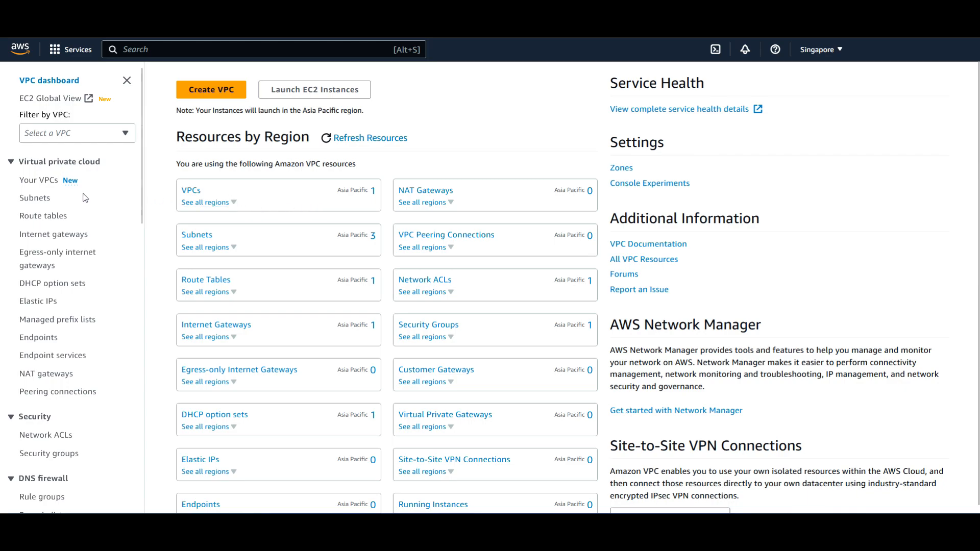
Go to the list of existing VPCs, review its columns, and open the form for creating a new VPC.
click(44, 185)
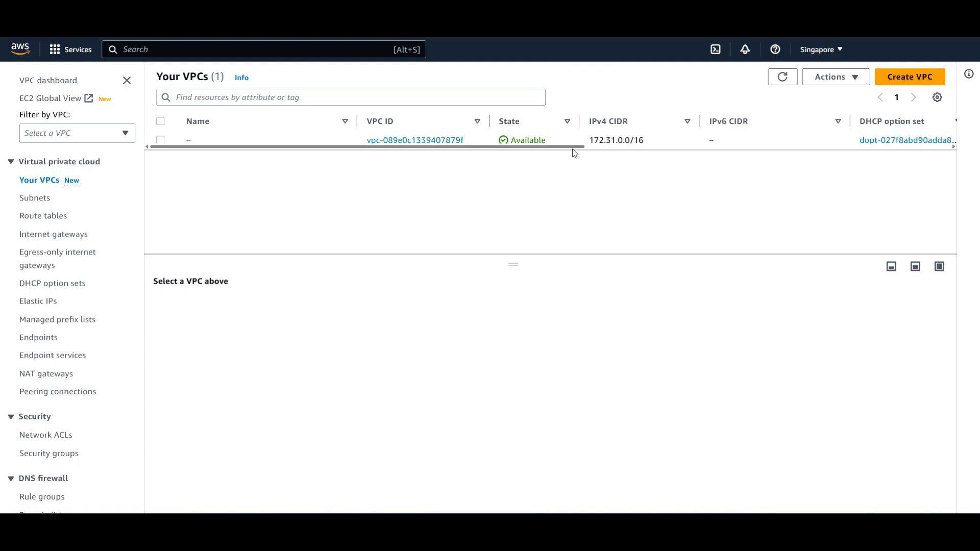
drag(573, 147, 796, 154)
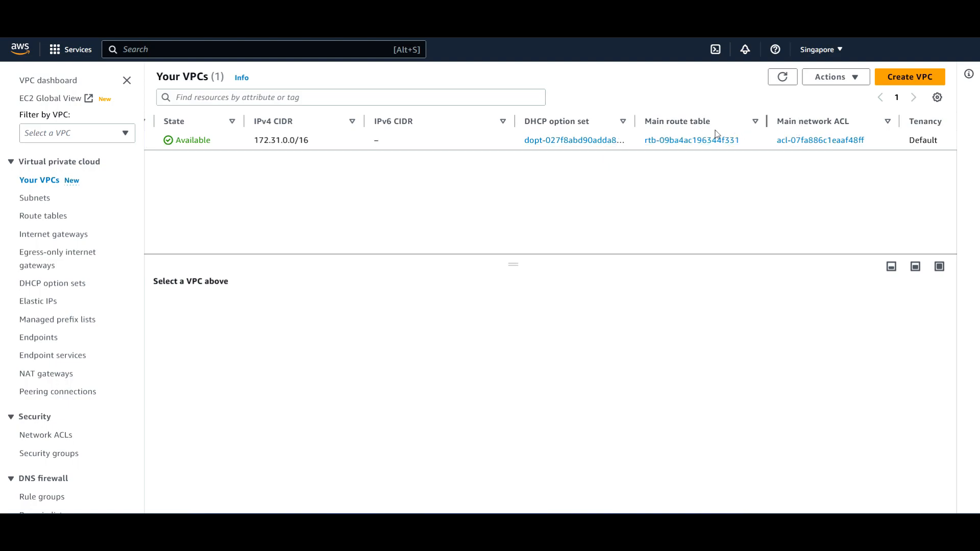
drag(550, 147, 289, 153)
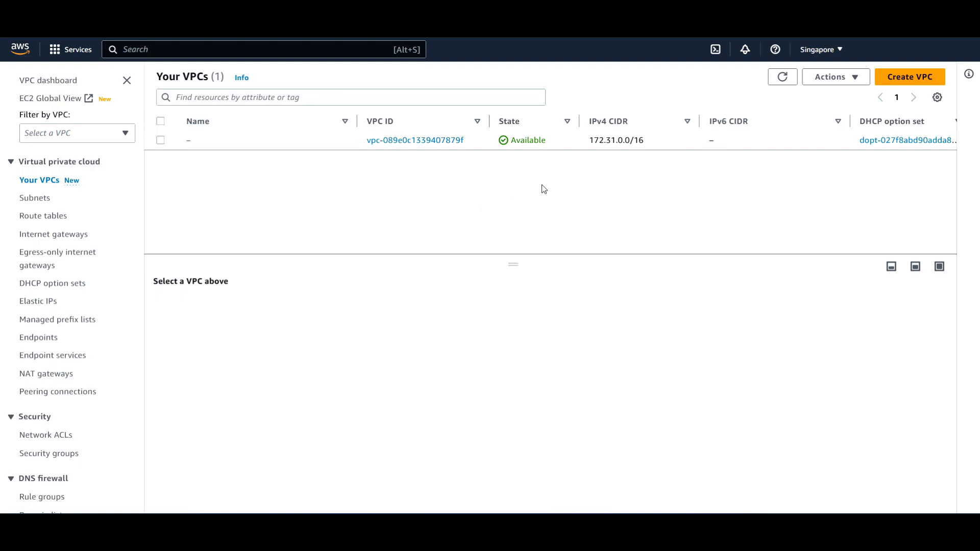
click(898, 80)
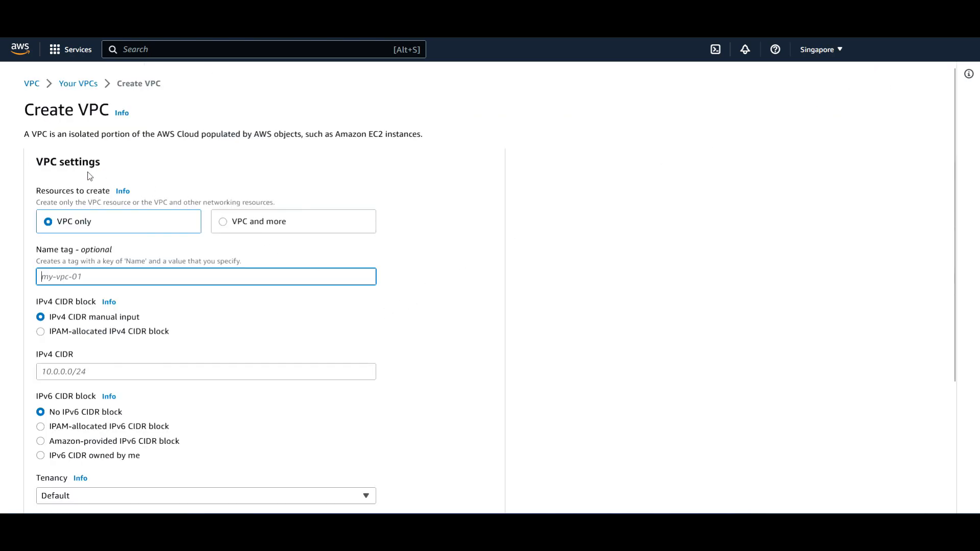
scroll(104, 220, down, 1)
scroll(119, 307, down, 2)
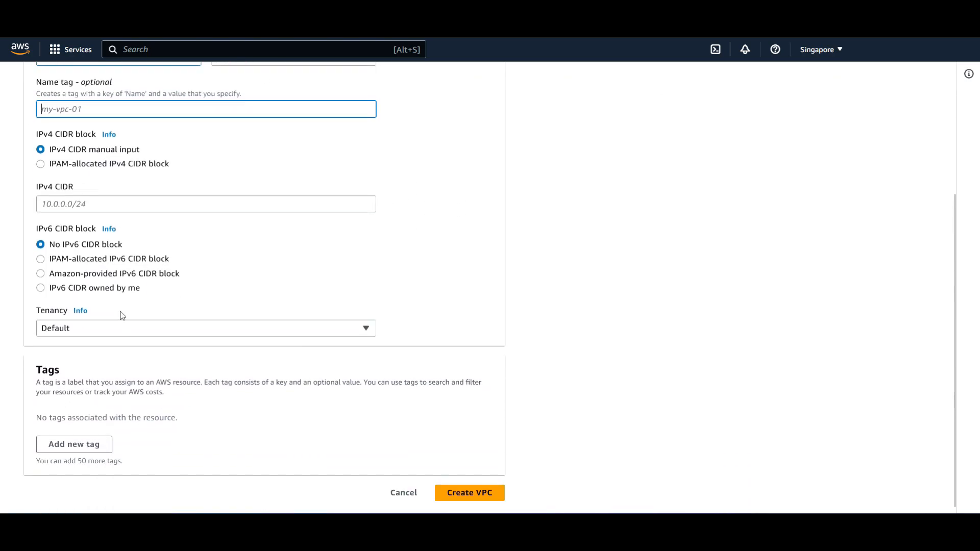
scroll(120, 312, up, 3)
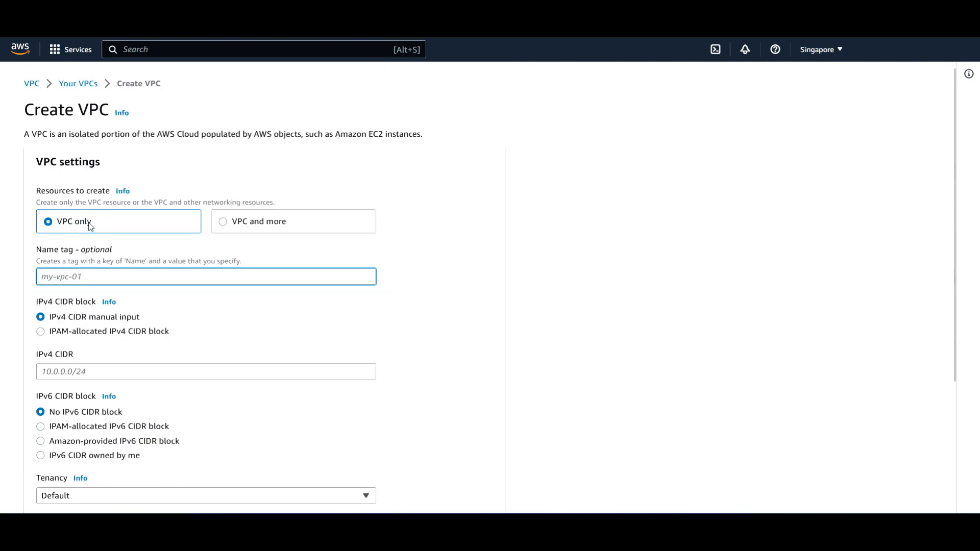
Set the new VPC to VPC only, with name tag VPC A and IPv4 CIDR 10.10.0.0/16.
click(233, 225)
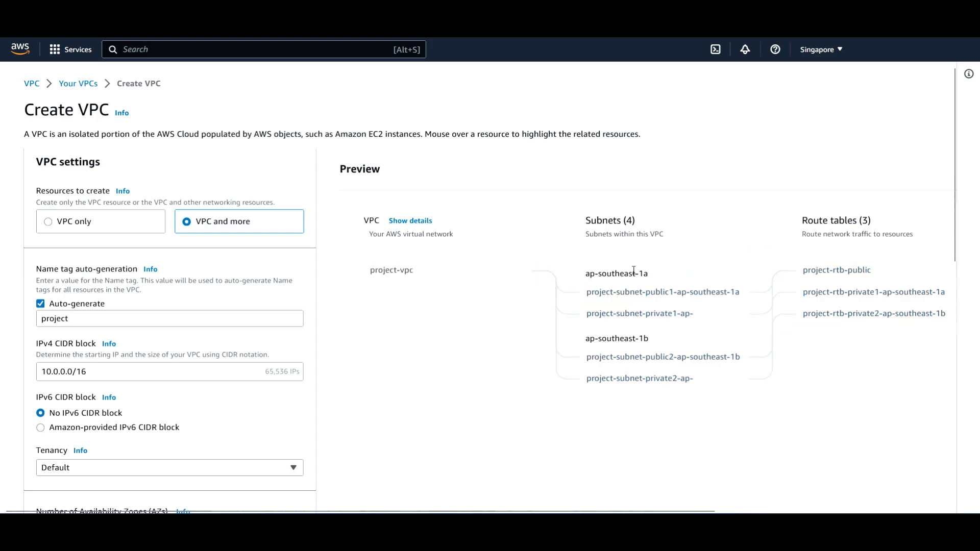
click(48, 223)
click(74, 277)
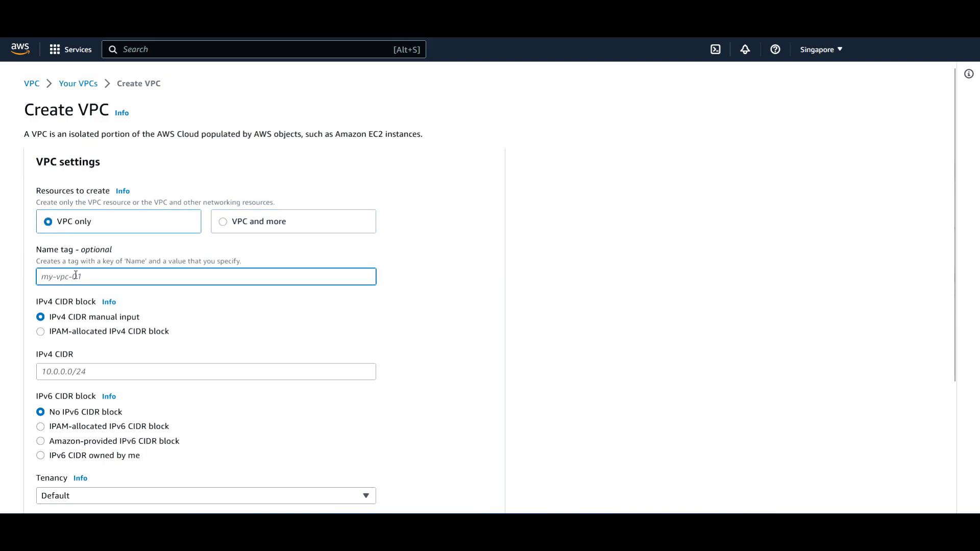
text(VPC A)
scroll(104, 343, down, 1)
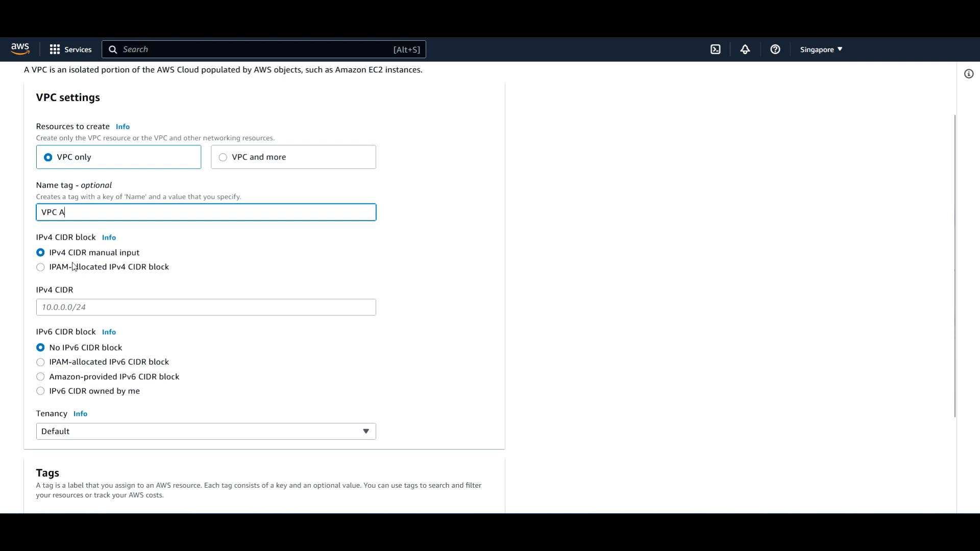
click(121, 306)
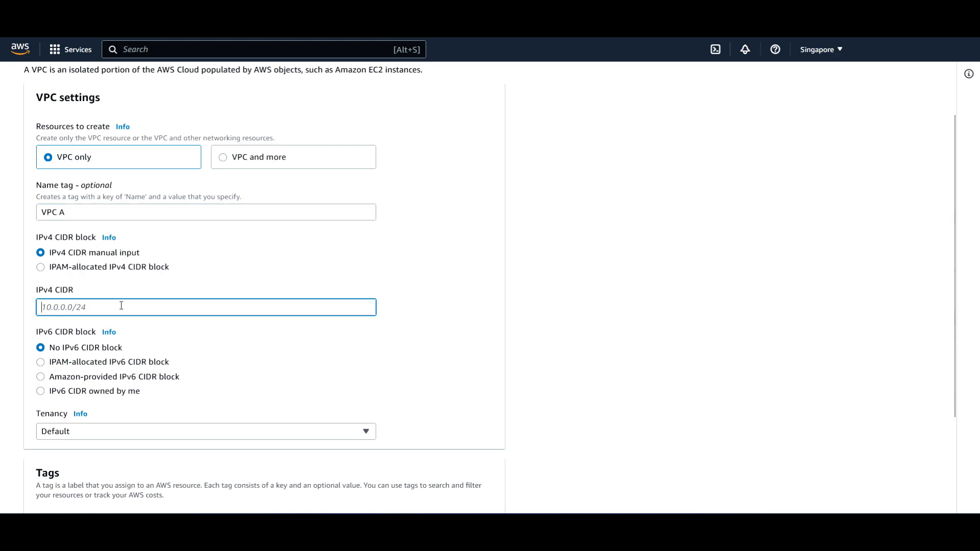
text(10.10.0.0/16)
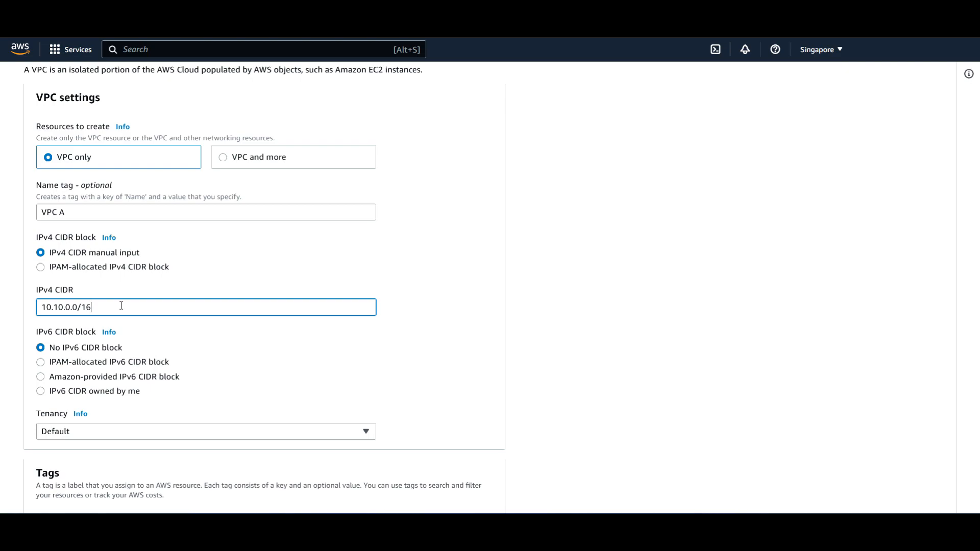
Change the new VPC's name tag to VPC-A, check the remaining settings and tags, and create the VPC.
scroll(115, 364, down, 1)
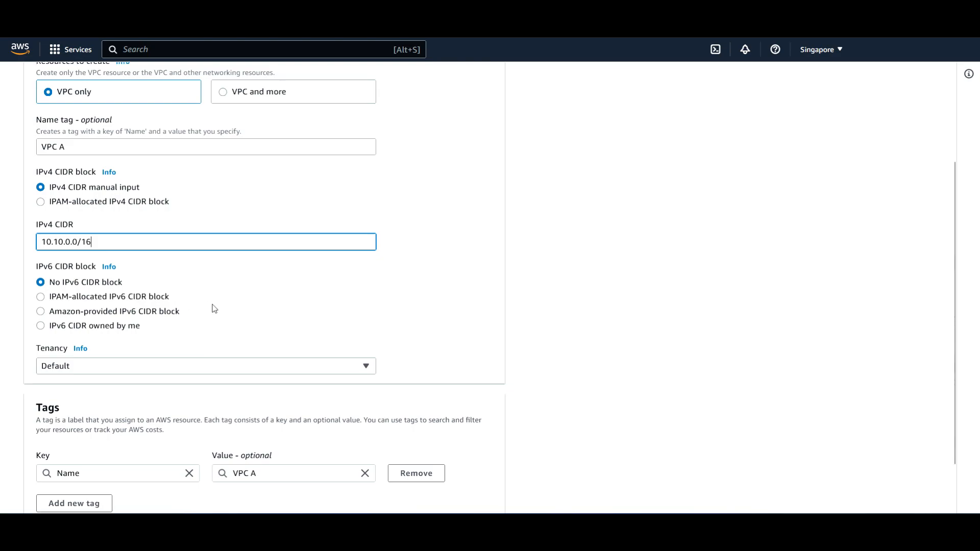
scroll(212, 308, down, 2)
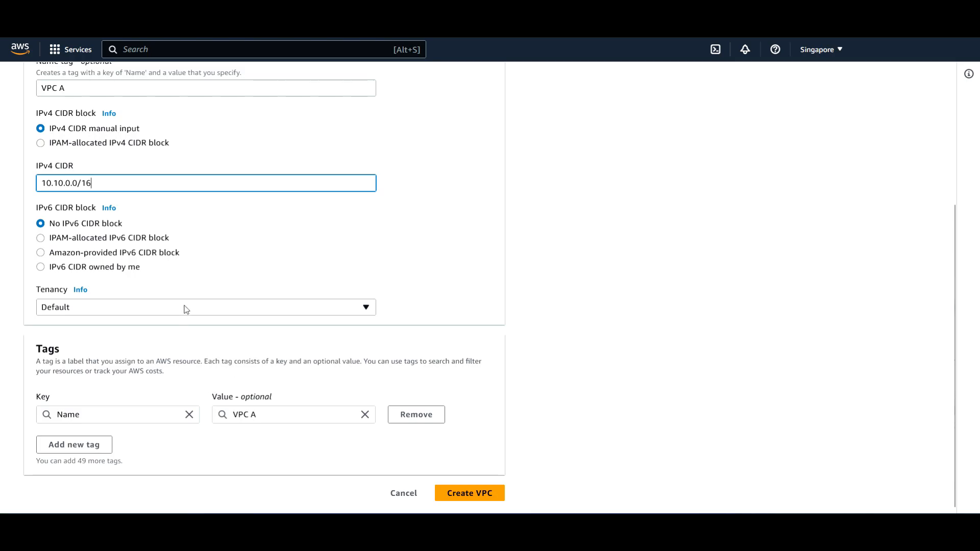
scroll(185, 309, up, 4)
click(61, 276)
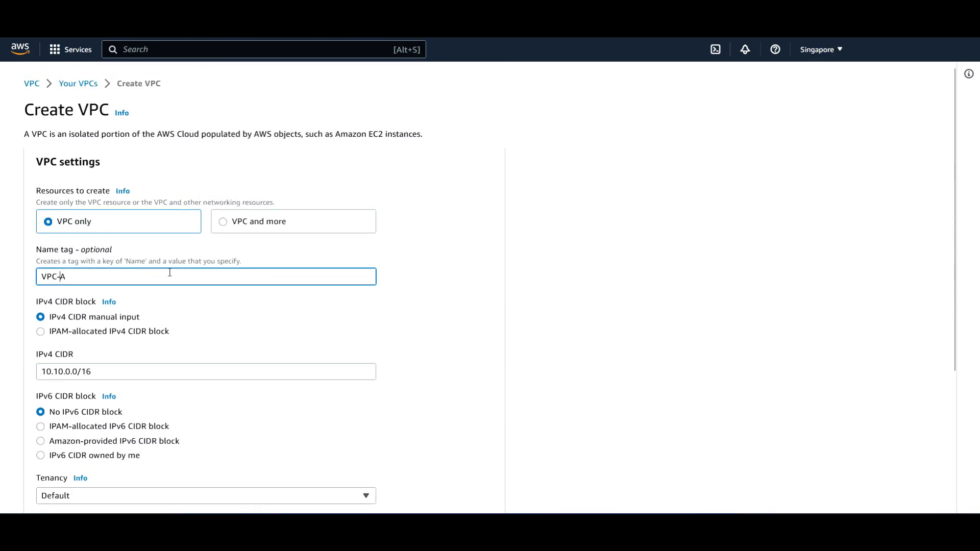
scroll(170, 273, down, 4)
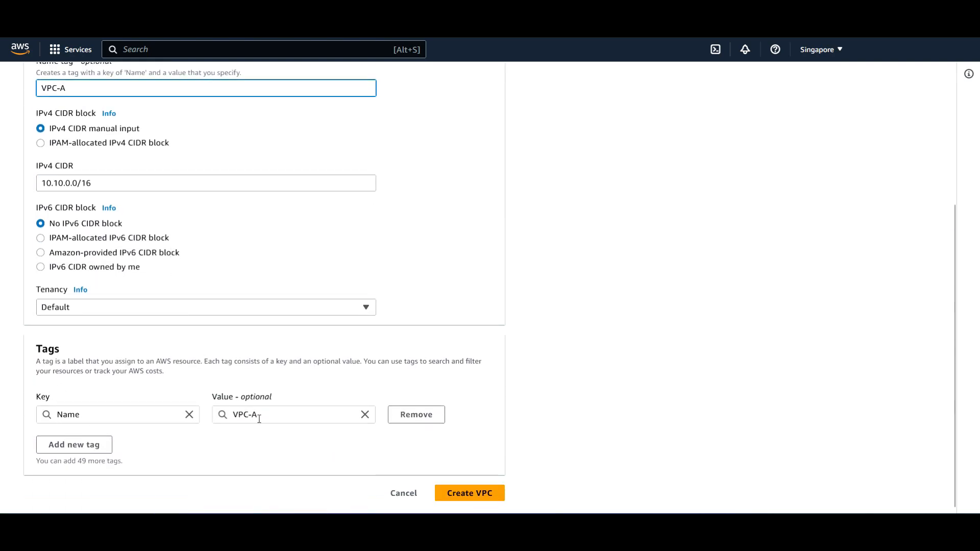
scroll(166, 354, up, 4)
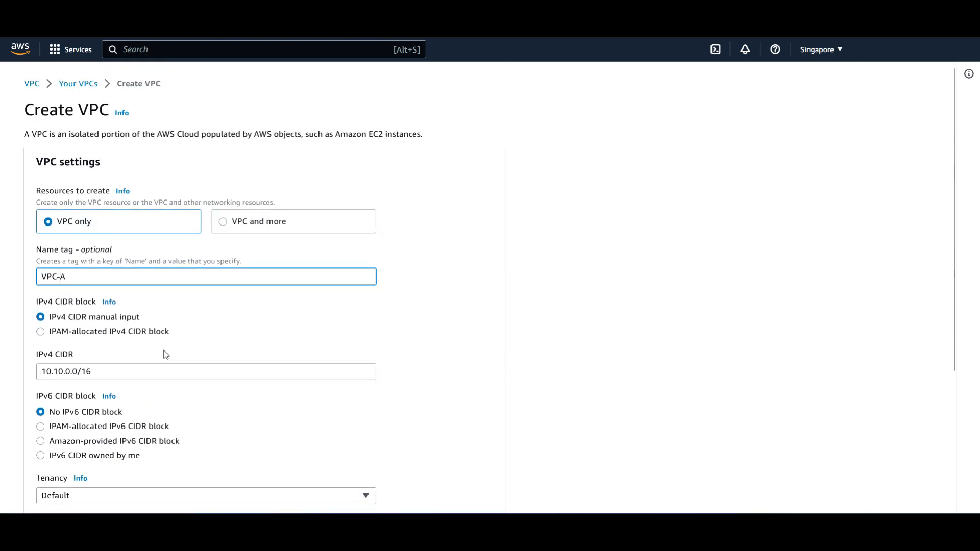
scroll(165, 354, down, 4)
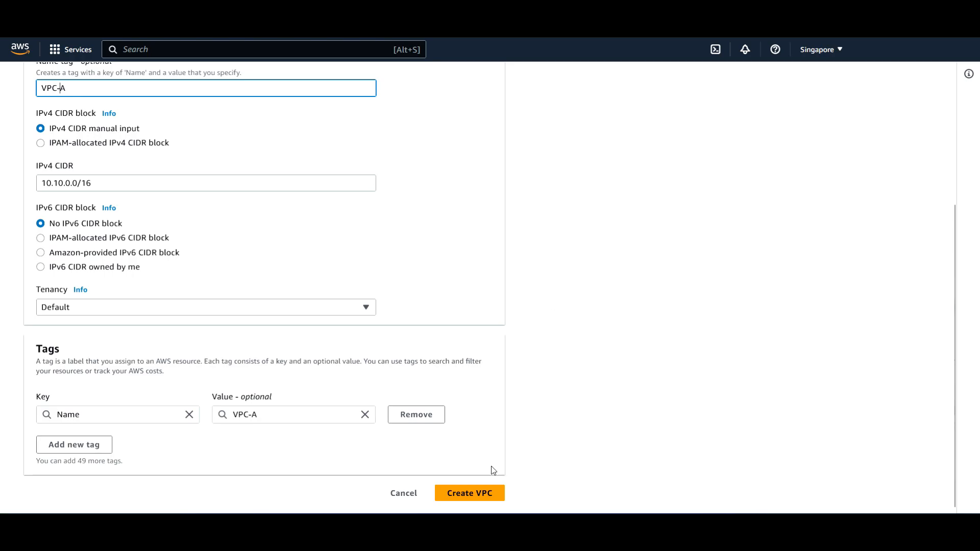
click(480, 495)
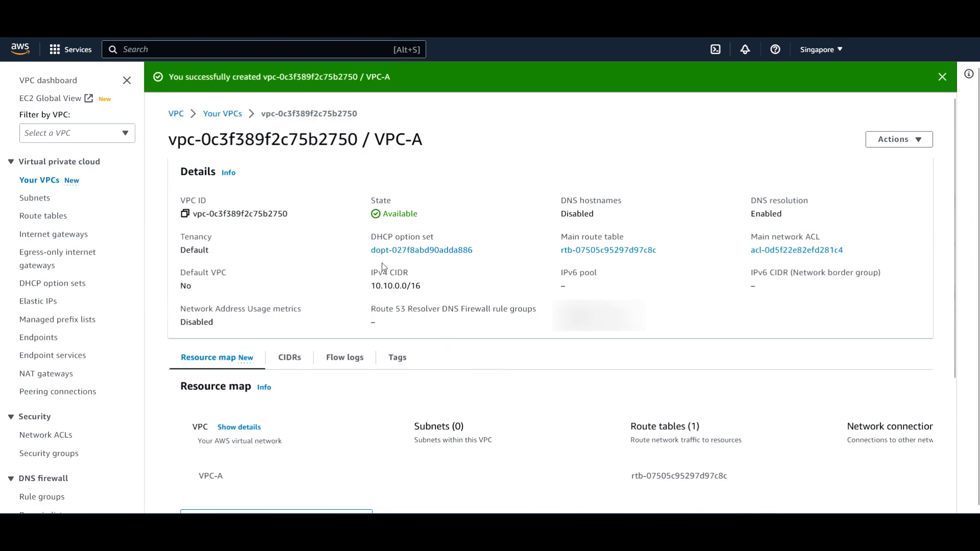
Review the new VPC's details and resource map, then return to the list of VPCs and refresh it.
drag(426, 143, 398, 140)
scroll(263, 273, down, 3)
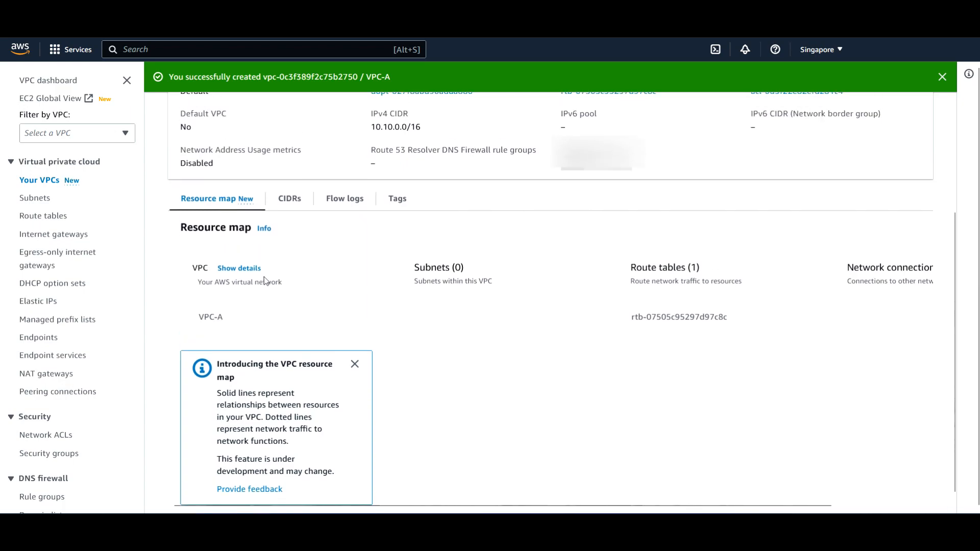
scroll(265, 277, up, 3)
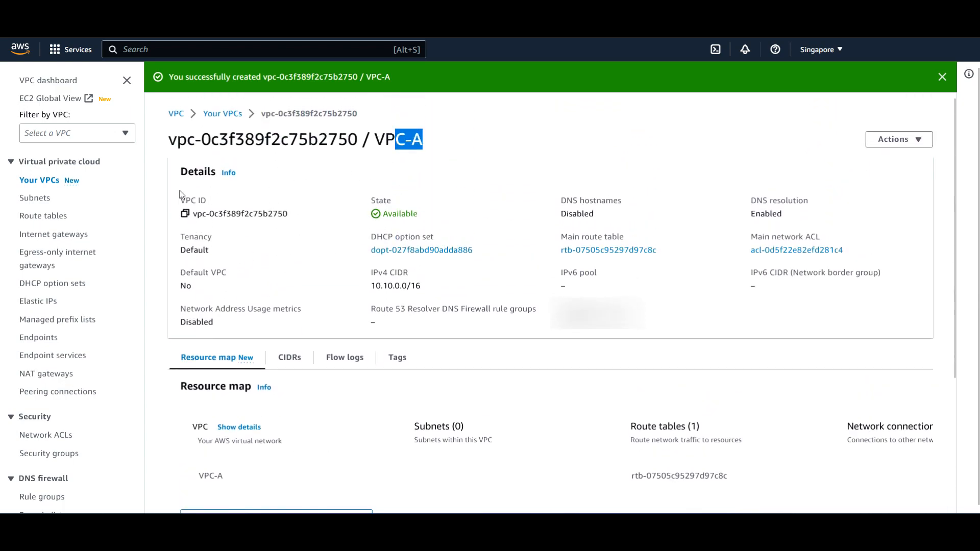
click(33, 185)
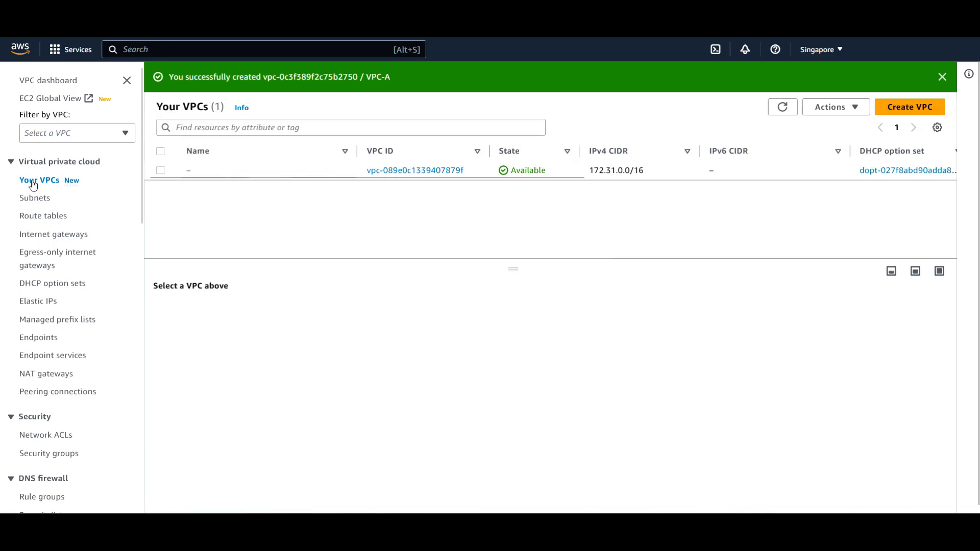
click(783, 106)
click(783, 108)
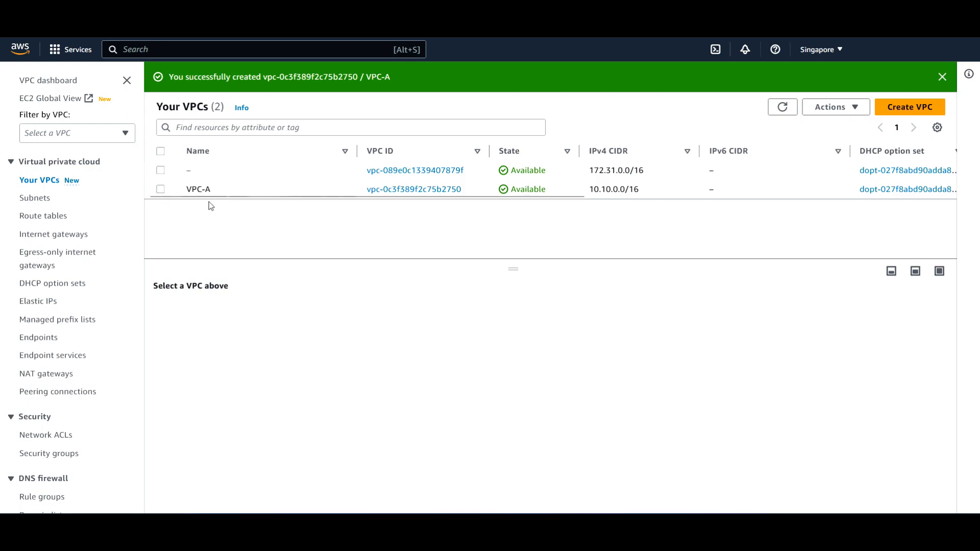
Select VPC-A in the list and inspect its details, Name tag and associated CIDRs.
click(160, 189)
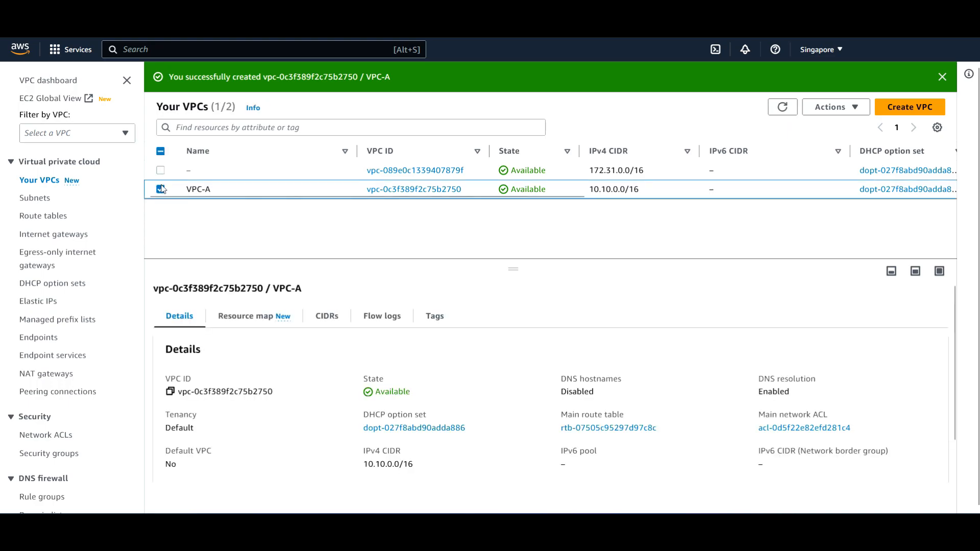
scroll(331, 296, down, 1)
scroll(331, 296, up, 1)
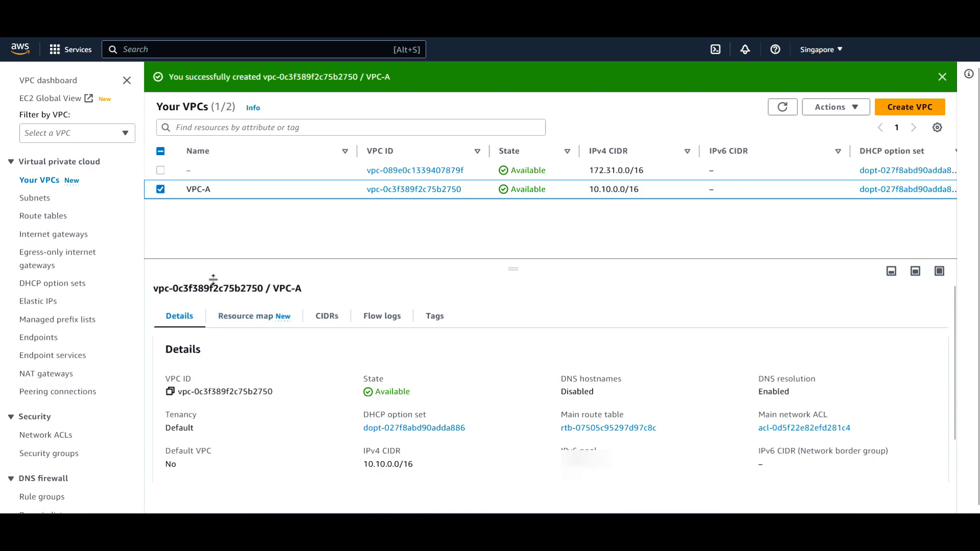
scroll(259, 385, down, 1)
scroll(259, 385, down, 1)
click(432, 317)
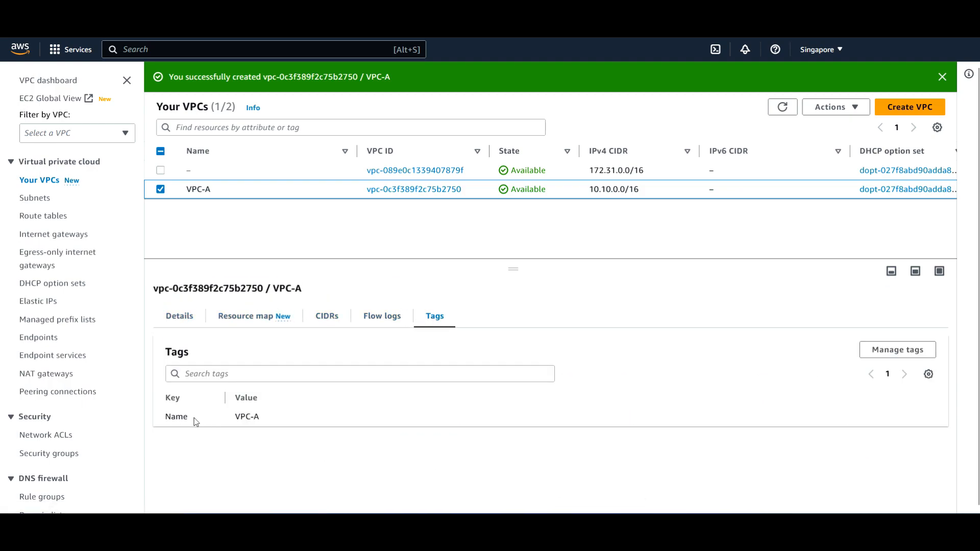
drag(165, 416, 262, 417)
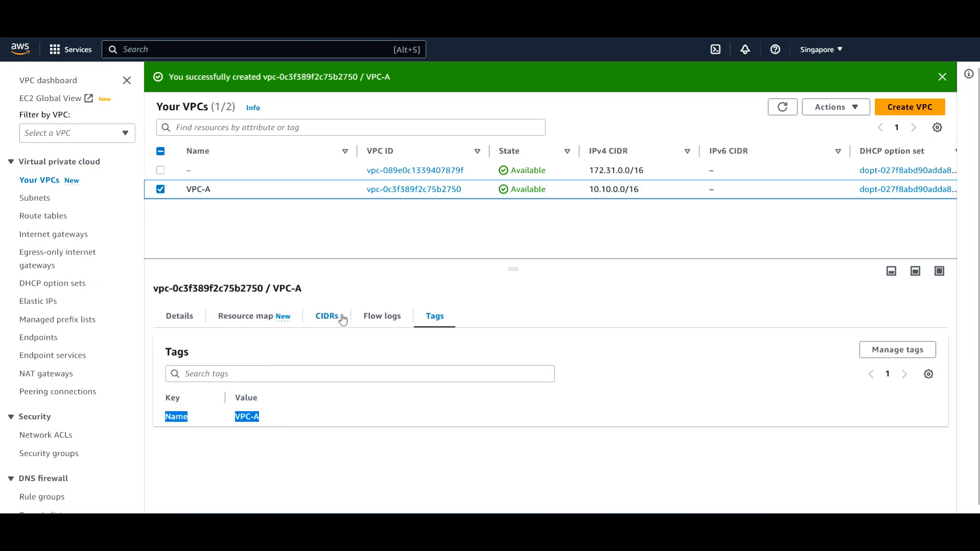
click(322, 317)
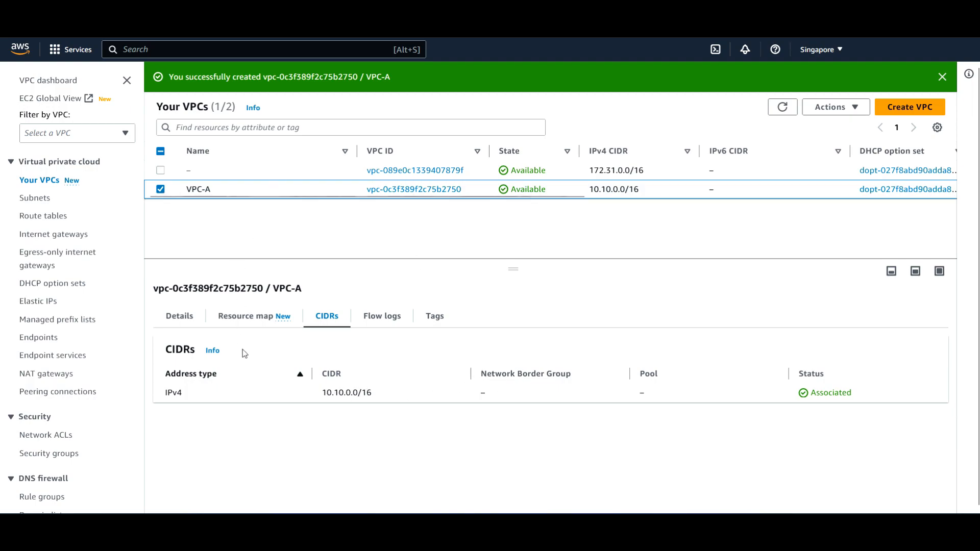
Deselect VPC-A and compare both VPCs across the remaining list columns, from IPv4 CIDR to Default VPC.
click(160, 190)
drag(346, 199, 687, 200)
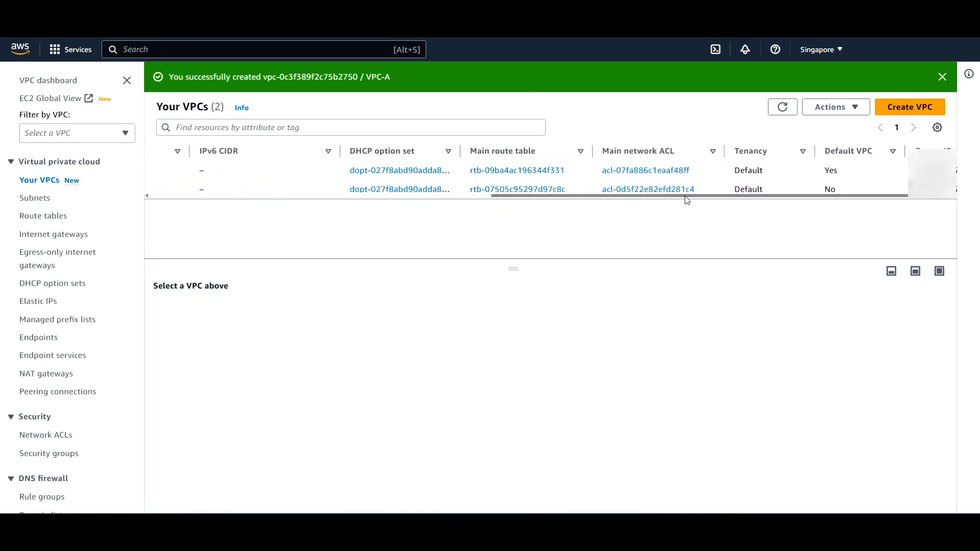
drag(841, 195, 810, 201)
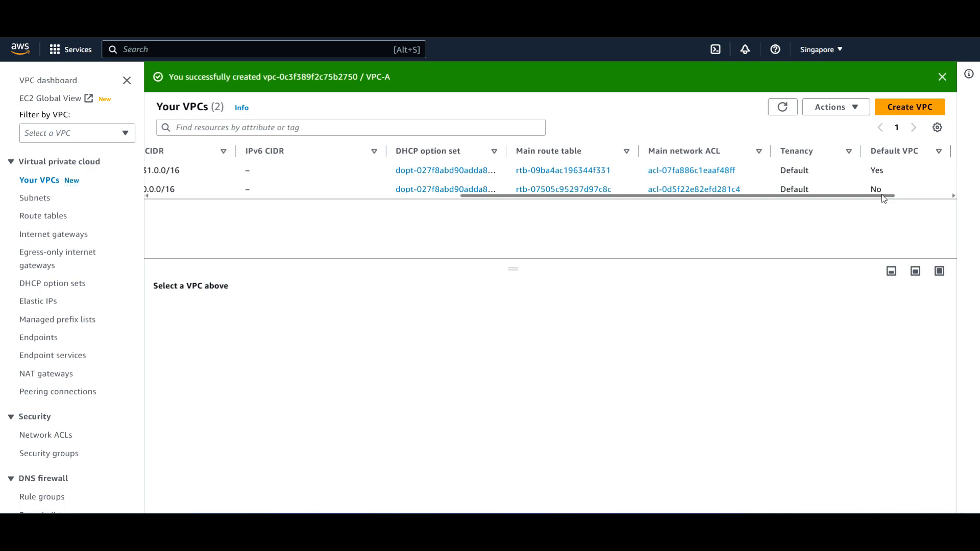
scroll(872, 199, left, 1)
scroll(872, 199, left, 2)
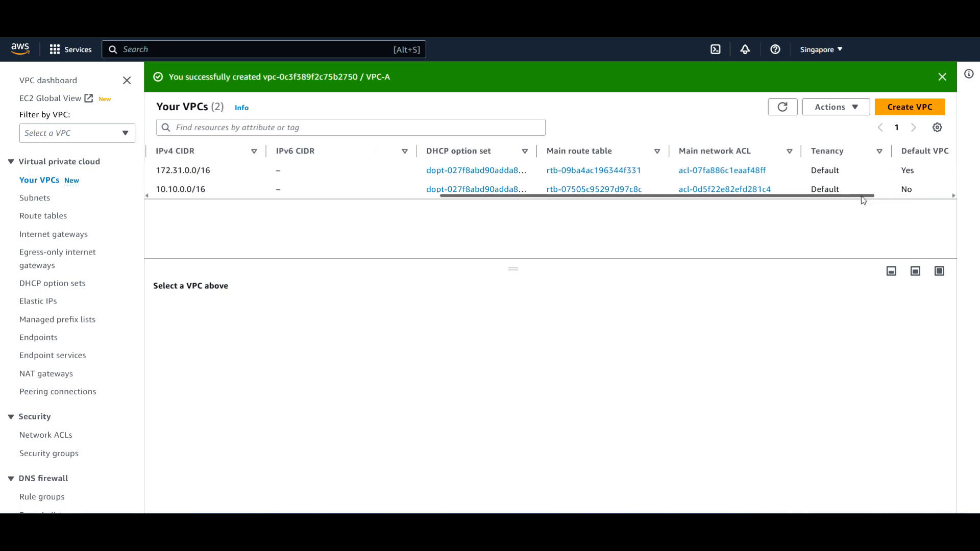